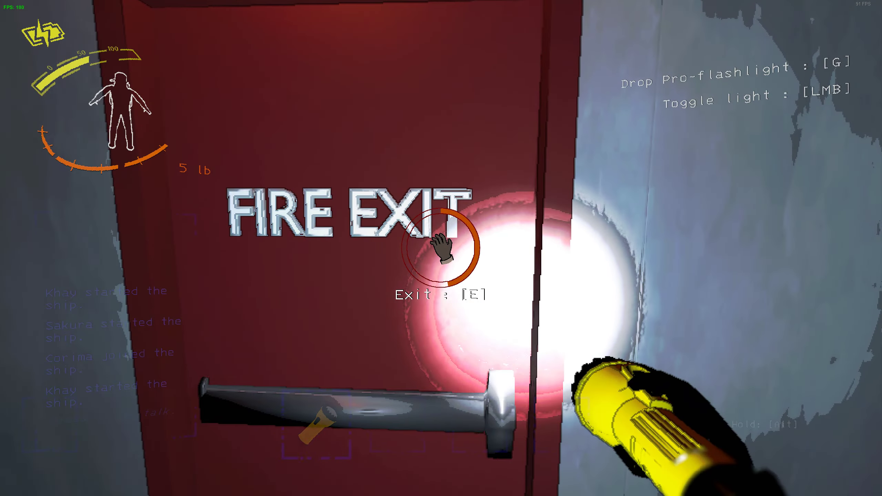
Exit through the fire exit onto the outdoor catwalk, then re-enter the storage room.
{"action": "key", "text": "e"}
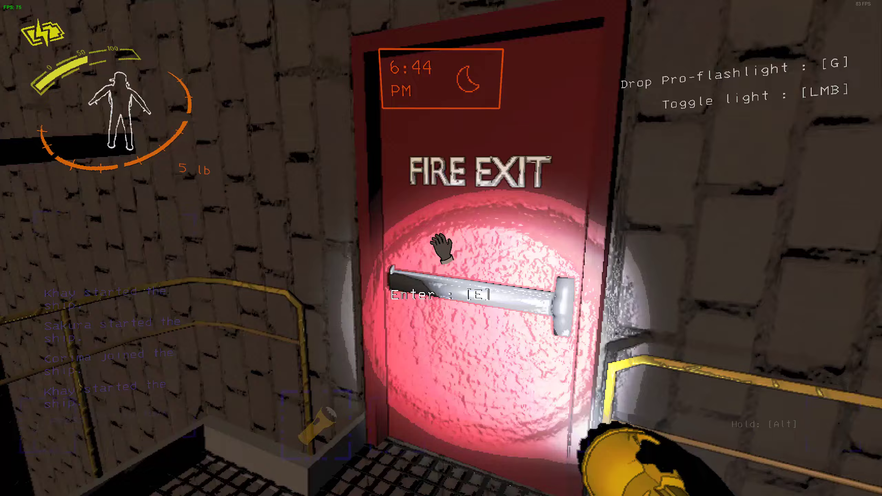
{"action": "key", "text": "e"}
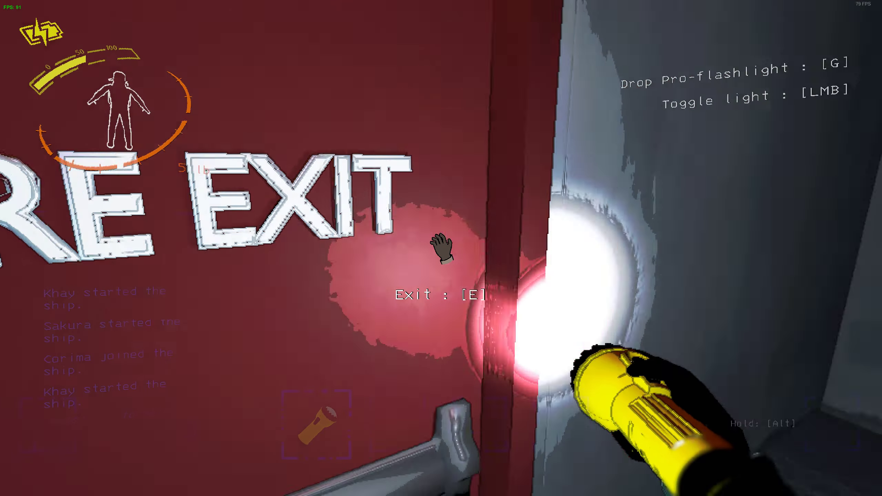
Search the storage room and shelving room, then move into the brick-walled pipe room.
{"action": "key", "text": "w"}
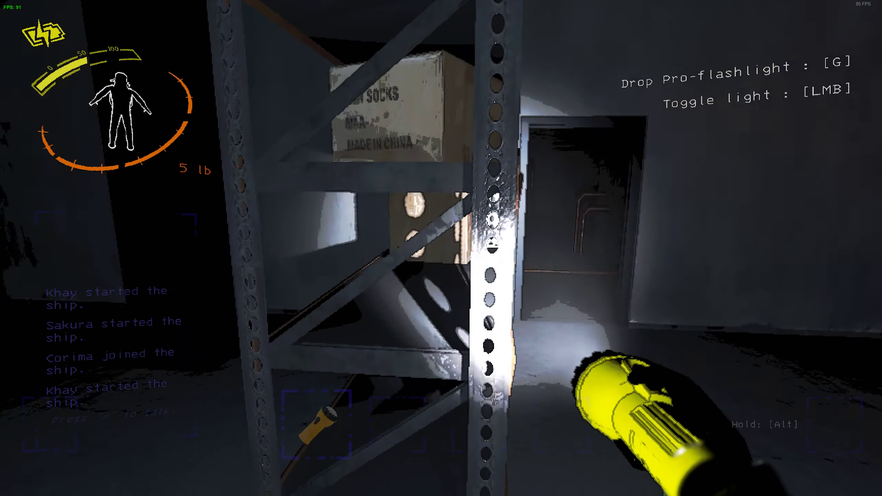
{"action": "key", "text": "w"}
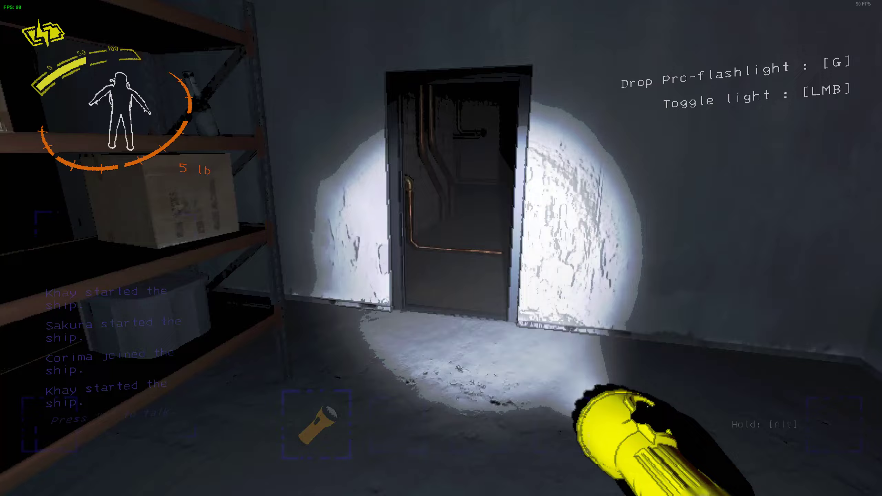
{"action": "key", "text": "w"}
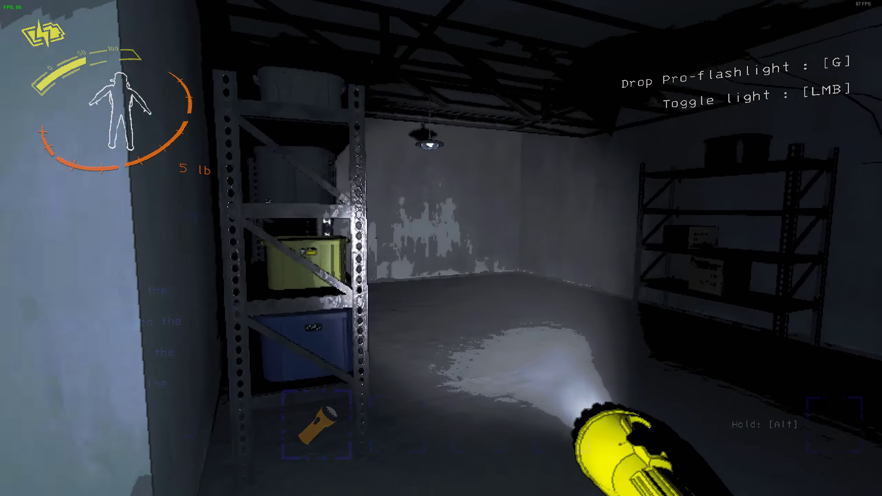
{"action": "key", "text": "w"}
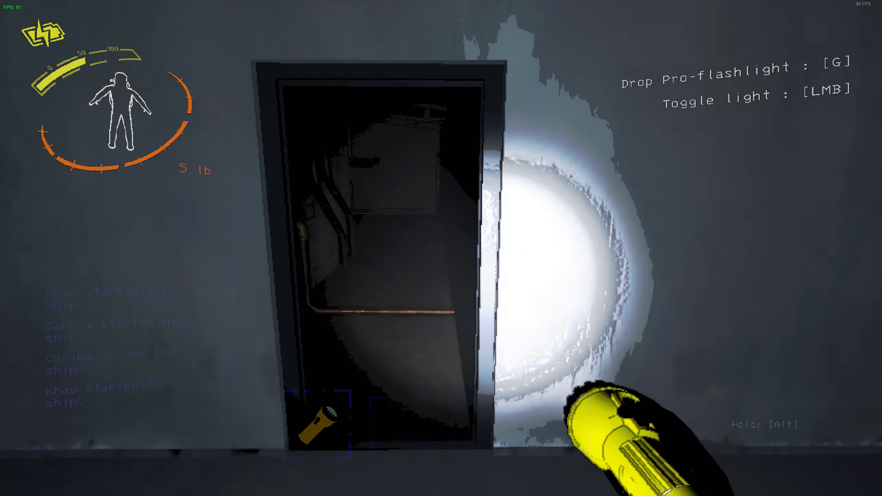
{"action": "key", "text": "w"}
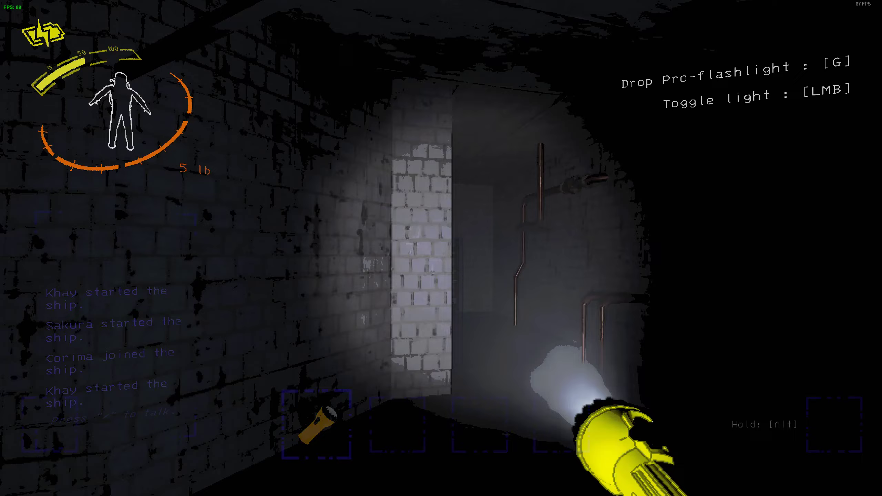
{"action": "key", "text": "w"}
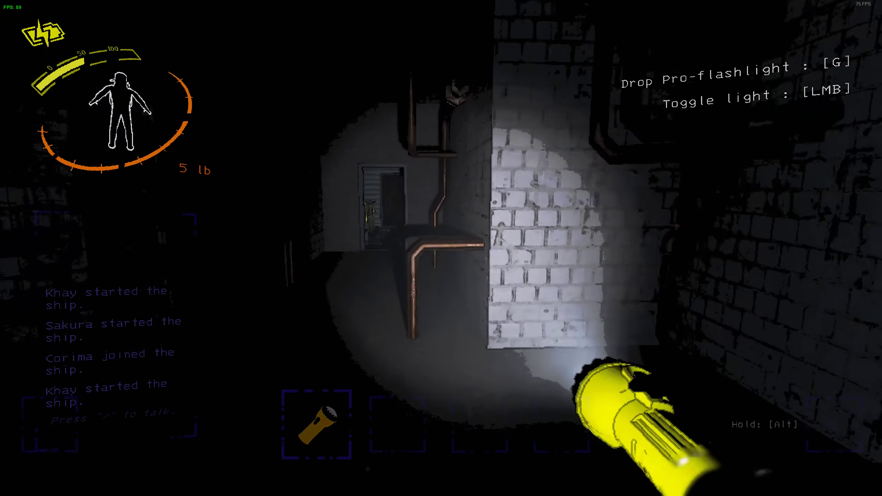
Search the stairwell and copper-pipe corridor, returning to the fire-exit storage room.
{"action": "key", "text": "w"}
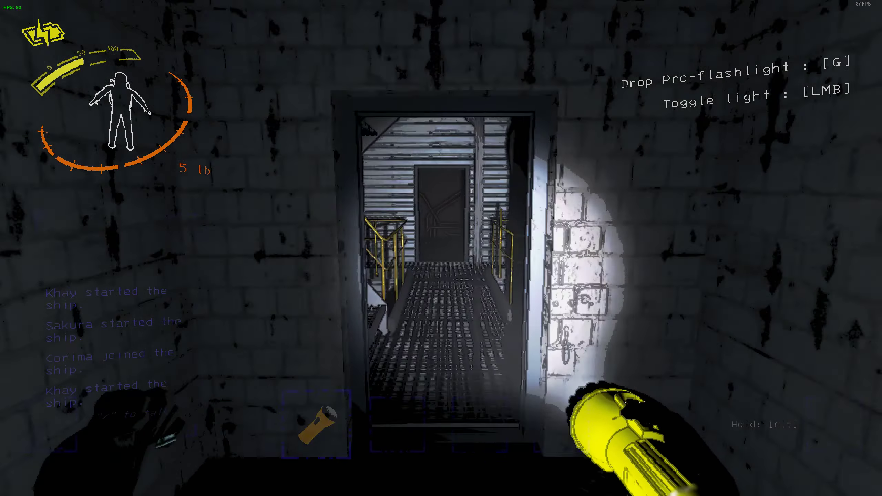
{"action": "key", "text": "w"}
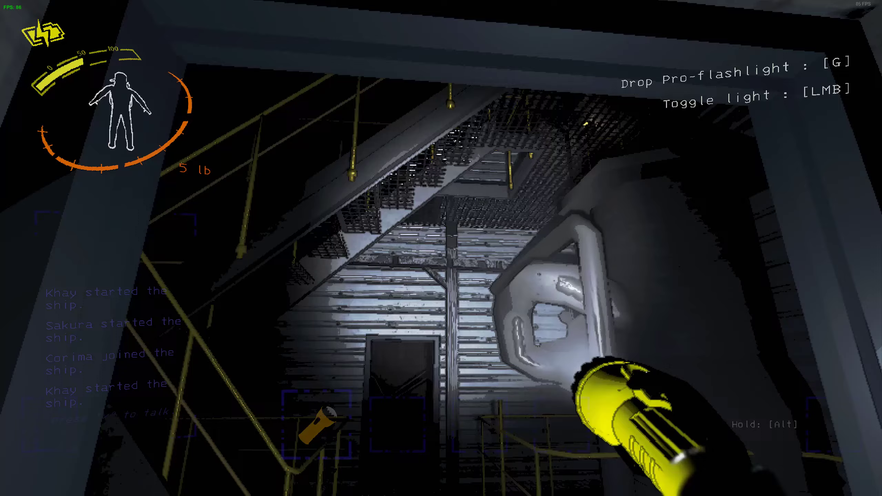
{"action": "key", "text": "w"}
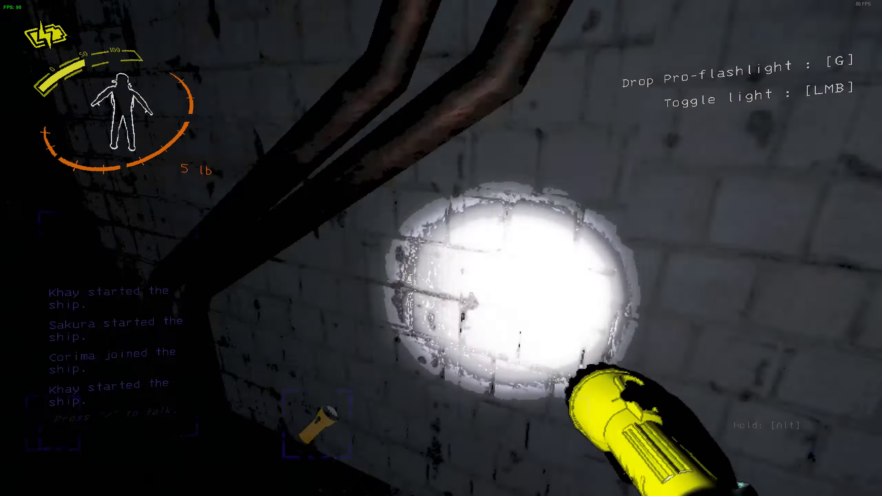
{"action": "key", "text": "w"}
{"action": "key", "text": "w"}
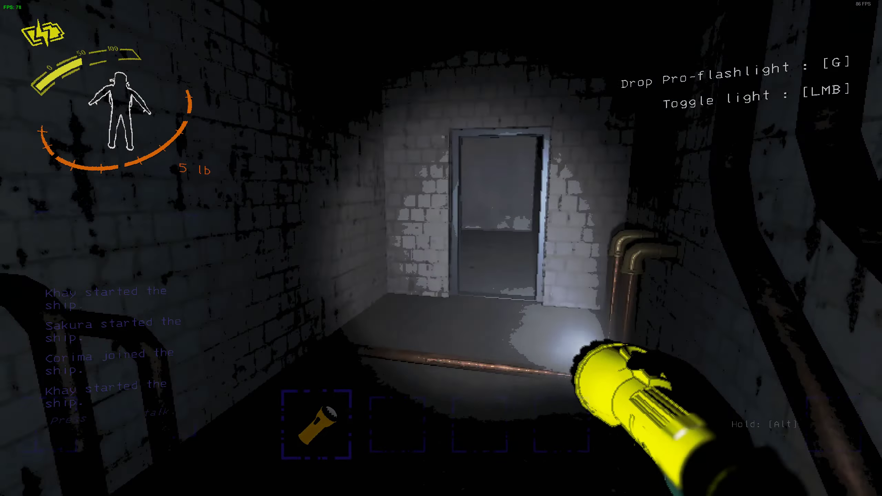
{"action": "key", "text": "w"}
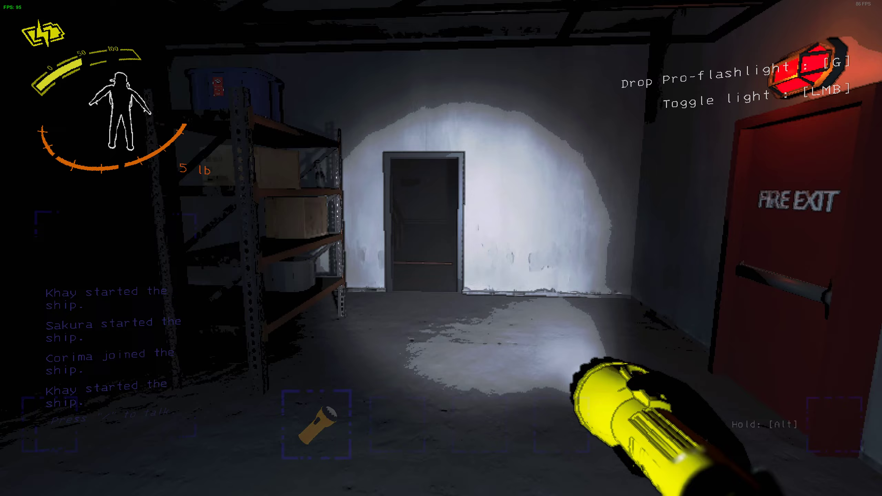
{"action": "key", "text": "w"}
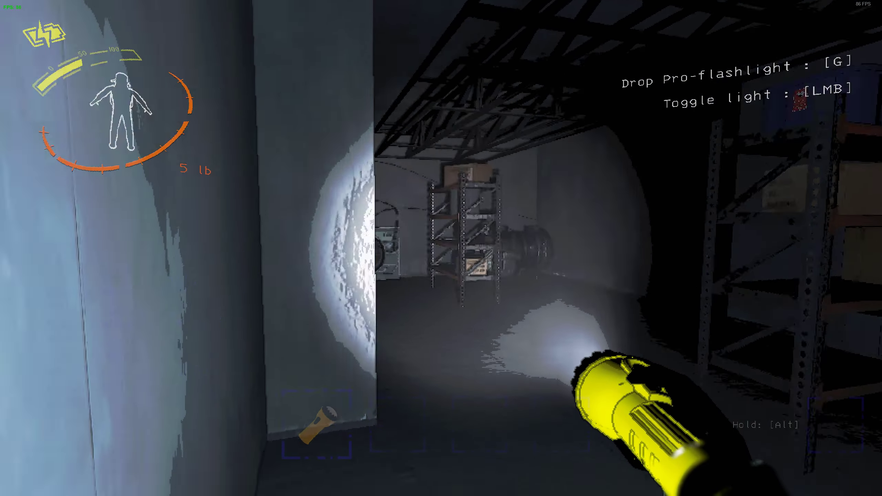
Flee the creature across the catwalk, descend the stairwell and reach Corima in the brick corridor.
{"action": "key", "text": "w"}
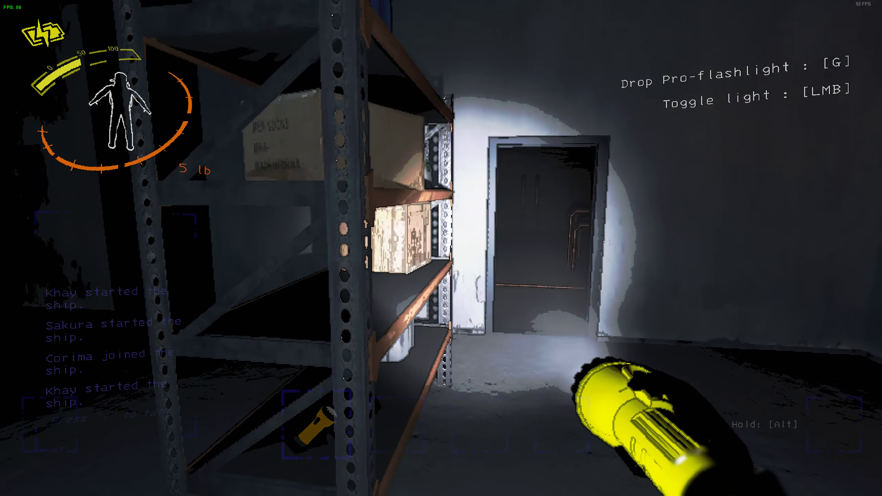
{"action": "key", "text": "w"}
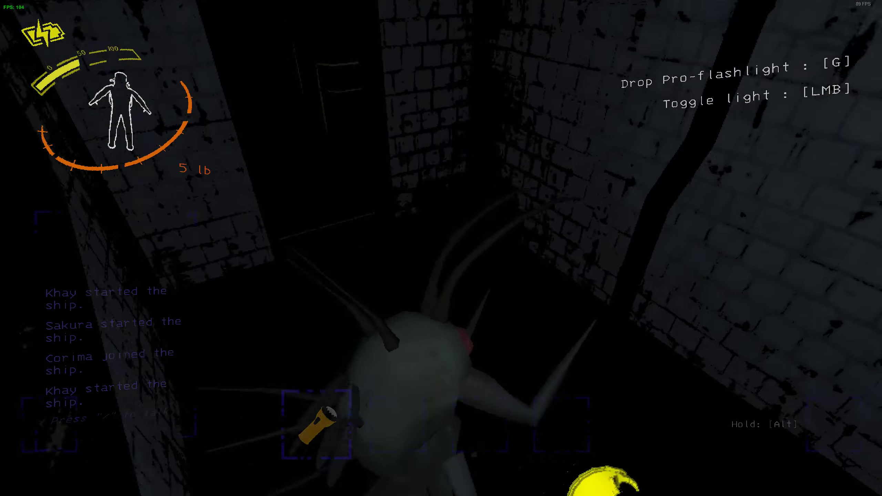
{"action": "key", "text": "w"}
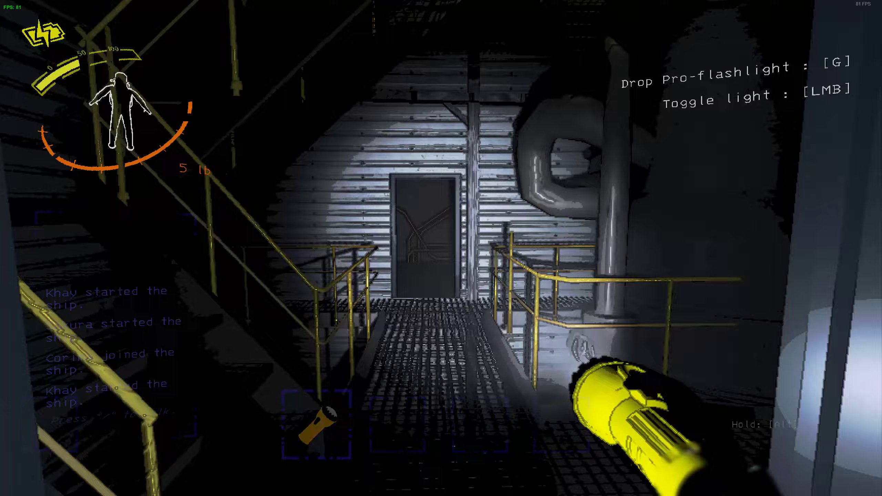
{"action": "key", "text": "w"}
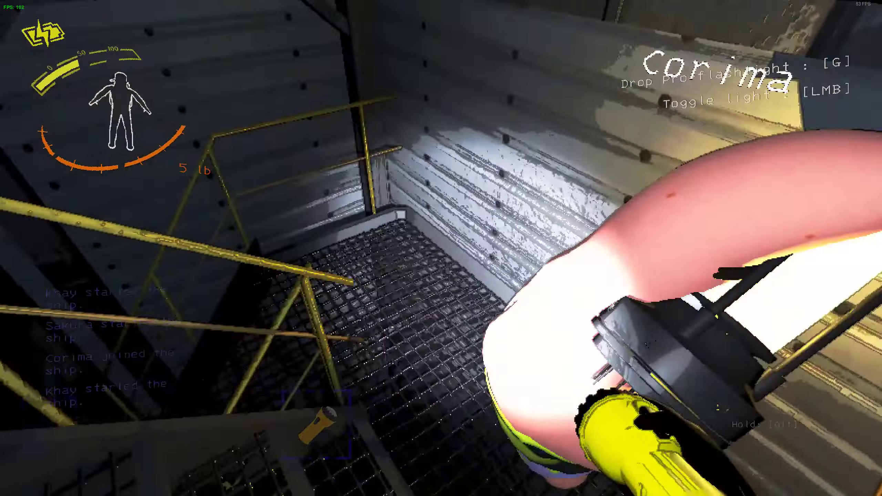
{"action": "key", "text": "w"}
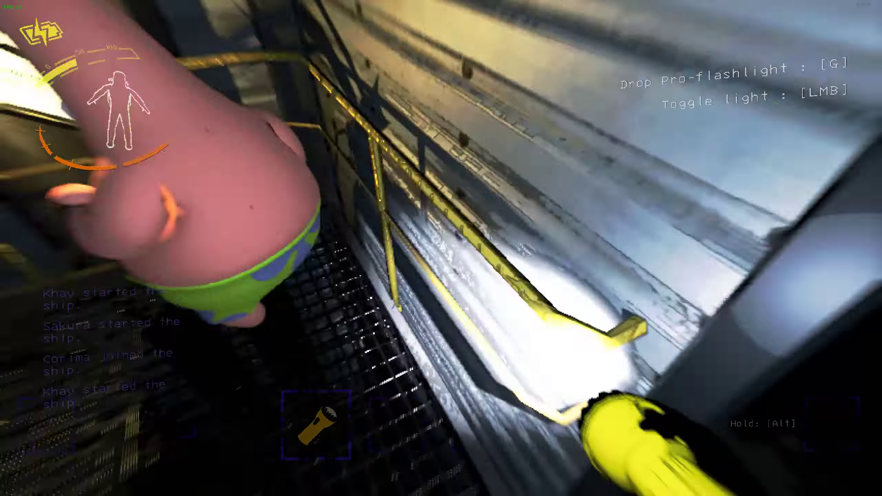
{"action": "key", "text": "w"}
{"action": "key", "text": "w"}
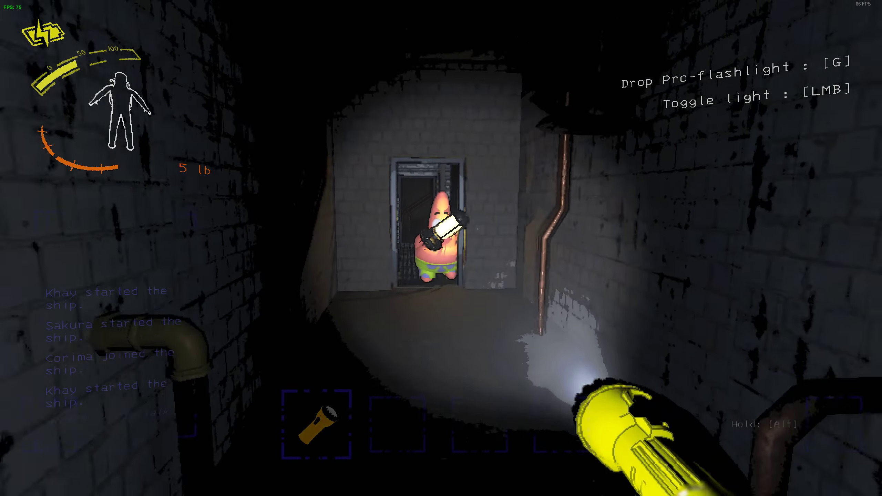
Go out the fire exit, re-enter to fetch Corima, then exit with her onto the fire escape.
{"action": "key", "text": "w"}
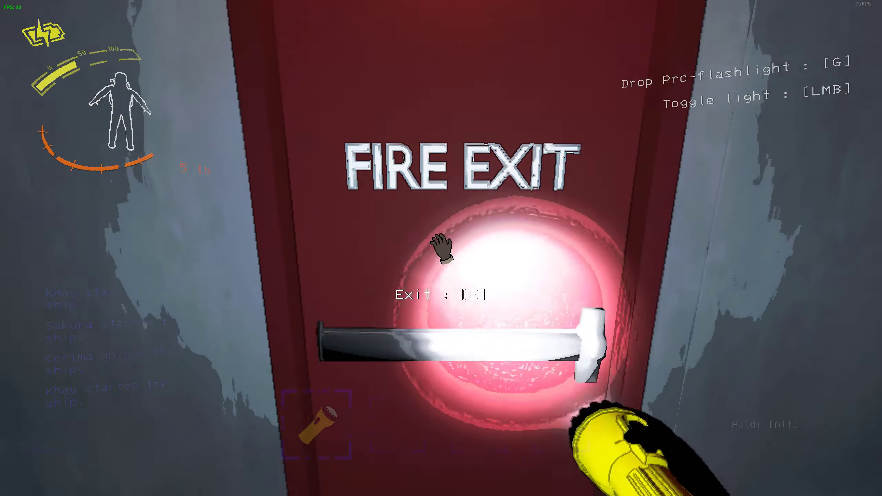
{"action": "key", "text": "e"}
{"action": "key", "text": "w"}
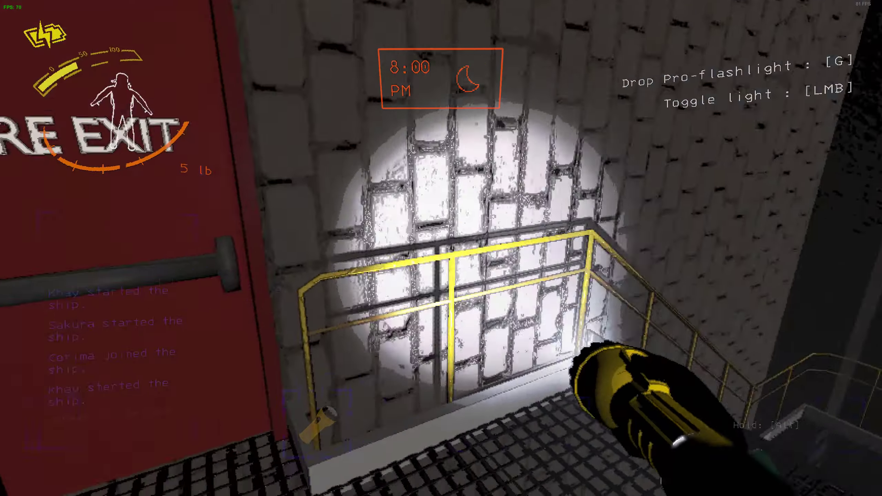
{"action": "key", "text": "e"}
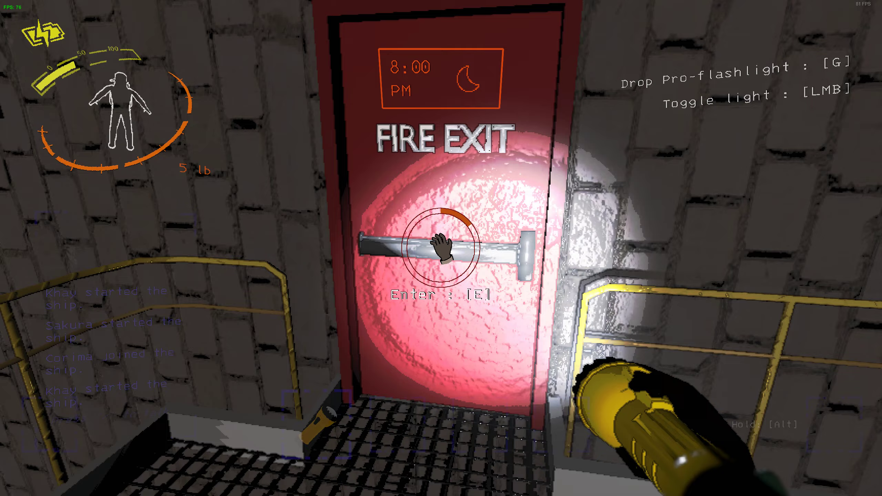
{"action": "key", "text": "e"}
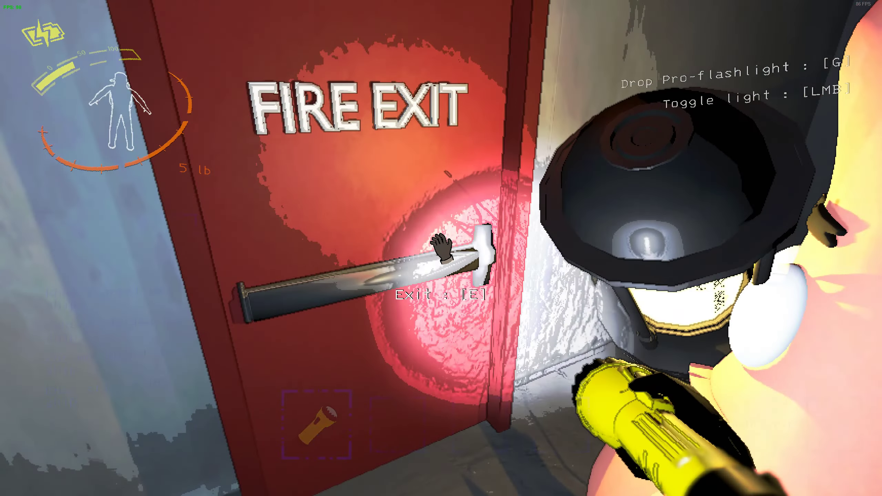
{"action": "key", "text": "e"}
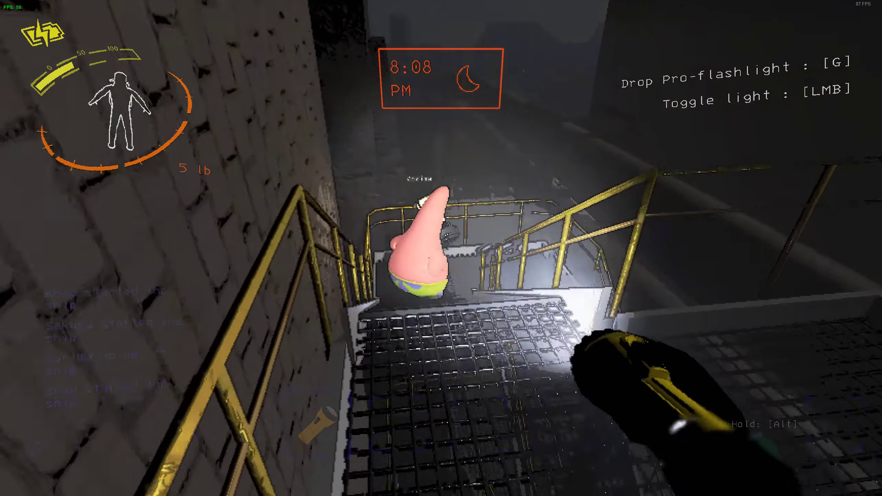